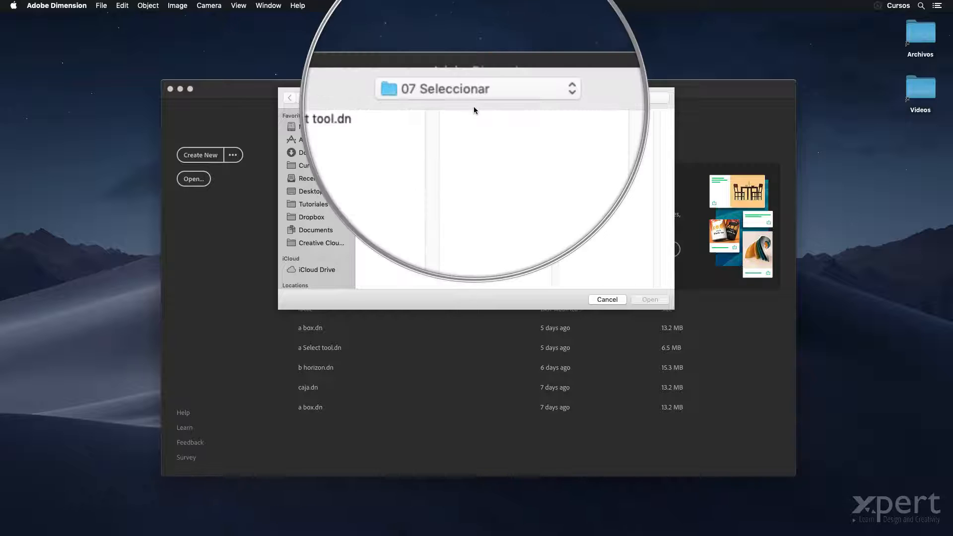
Step: Open "a Select tool.dn" from the 07 Seleccionar folder and select the middle cube, Cube3
{"action": "left_click", "coordinate": [421, 114]}
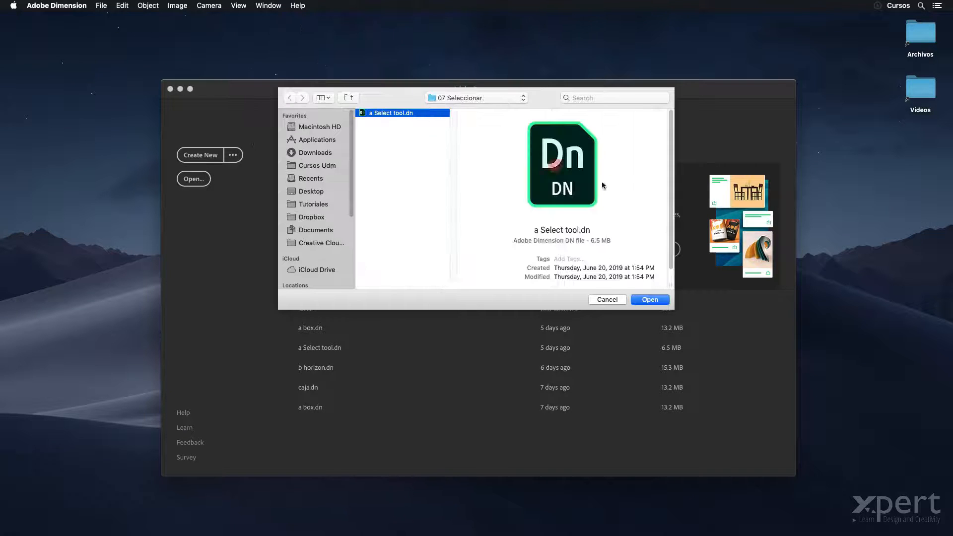
{"action": "left_click", "coordinate": [649, 299]}
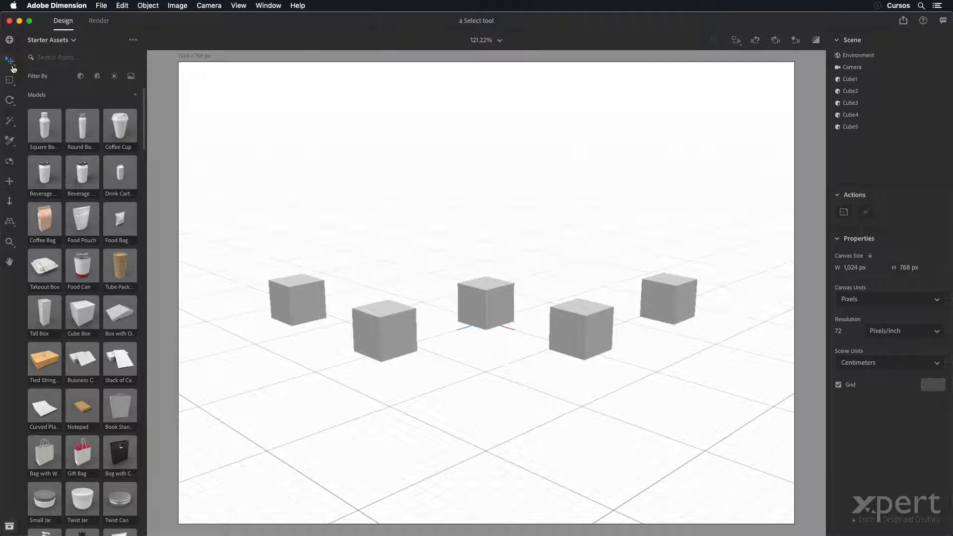
{"action": "left_click", "coordinate": [467, 288]}
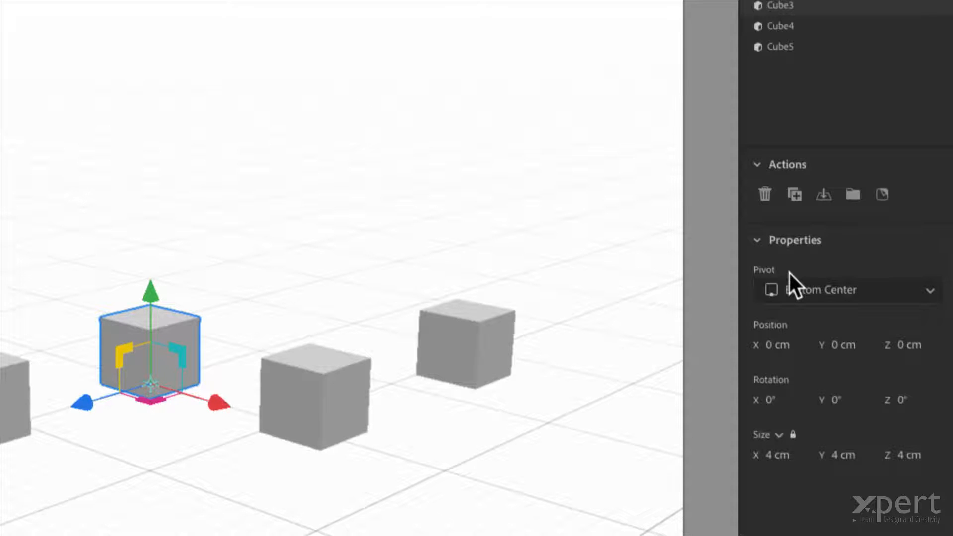
Step: Examine the pivot options of the middle cube without changing them, and reselect the cube
{"action": "left_click", "coordinate": [925, 291]}
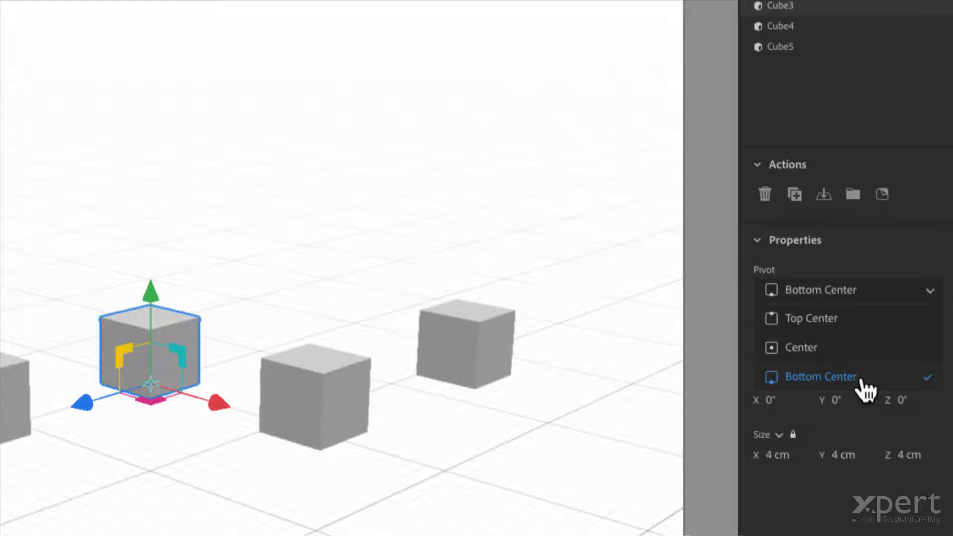
{"action": "left_click", "coordinate": [610, 301]}
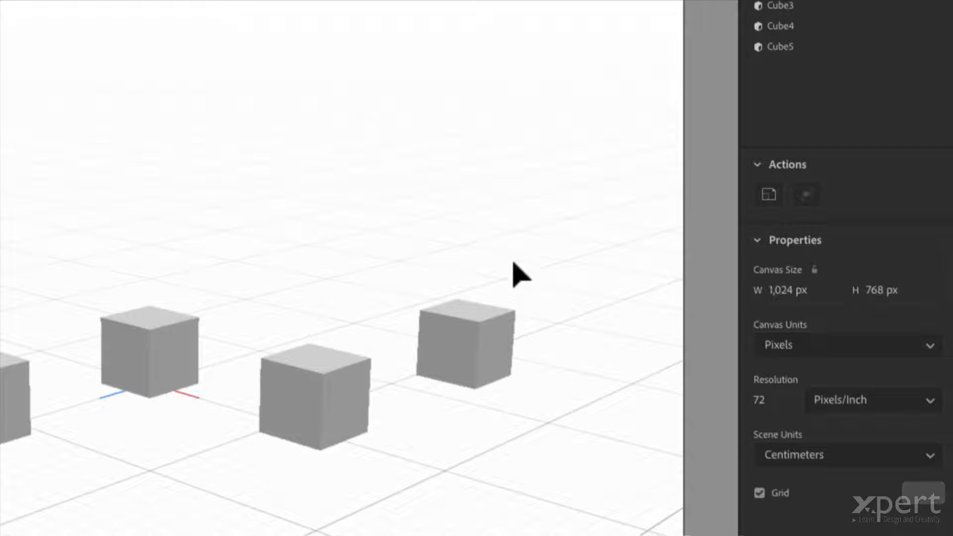
{"action": "left_click", "coordinate": [159, 338]}
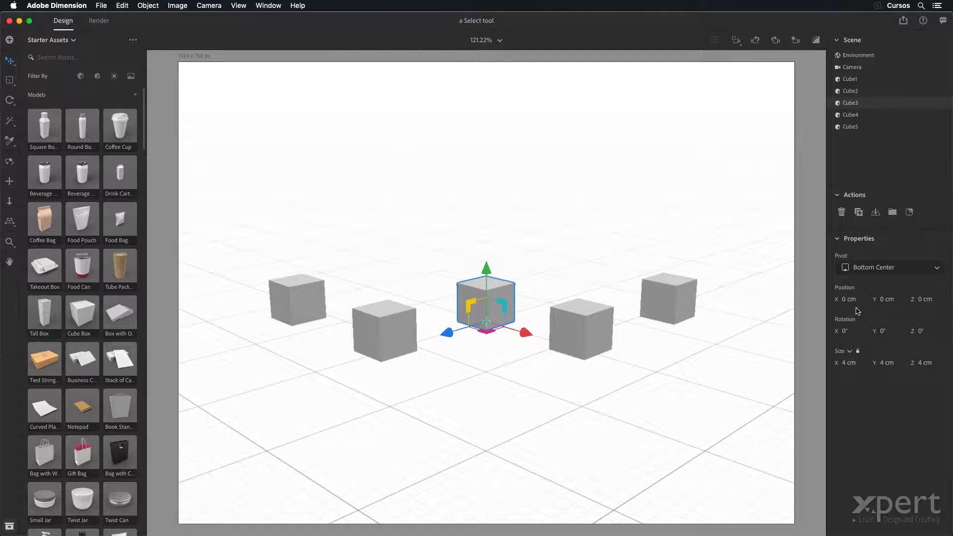
Step: Deselect the cube and examine the available scene units without changing them
{"action": "left_click", "coordinate": [874, 162]}
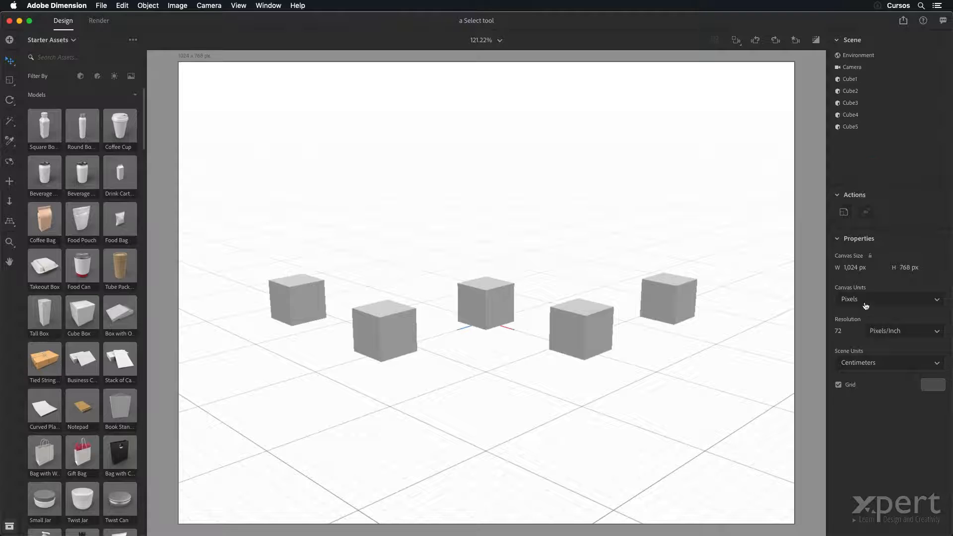
{"action": "left_click", "coordinate": [888, 363]}
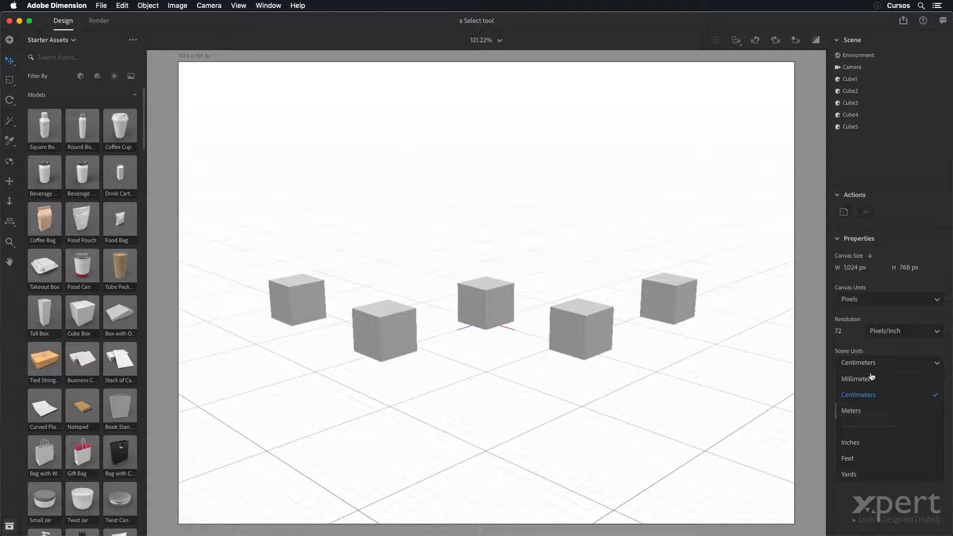
{"action": "left_click", "coordinate": [878, 347]}
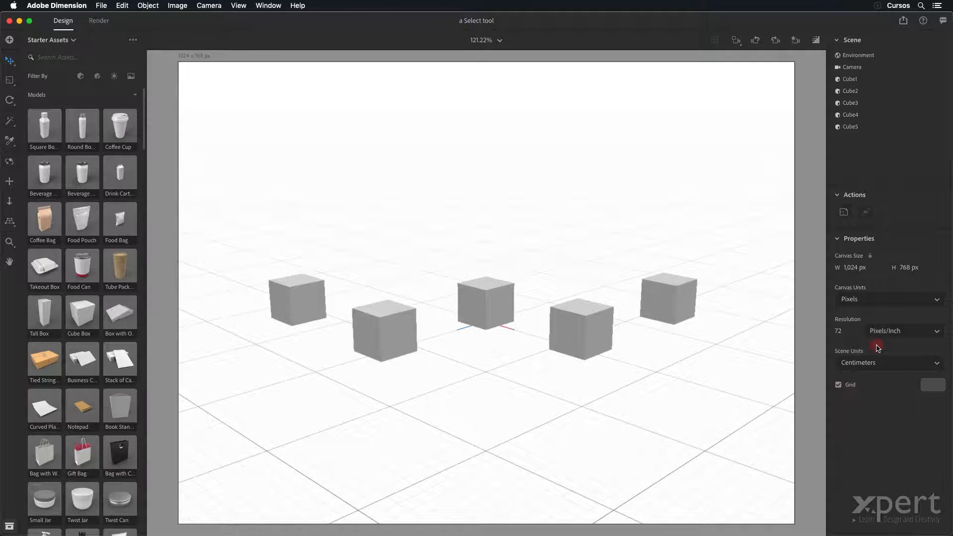
Step: Select the middle cube and set its X position to 10 cm
{"action": "left_click", "coordinate": [514, 308]}
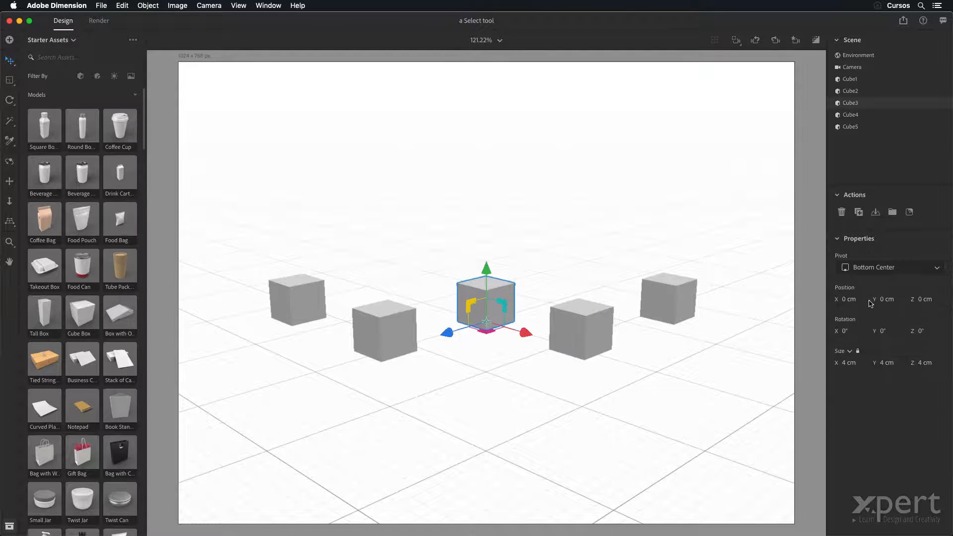
{"action": "left_click", "coordinate": [844, 299]}
{"action": "left_click", "coordinate": [842, 300]}
{"action": "key", "text": "BackSpace"}
{"action": "key", "text": "BackSpace"}
{"action": "key", "text": "BackSpace"}
{"action": "type", "text": "10"}
{"action": "key", "text": "Tab"}
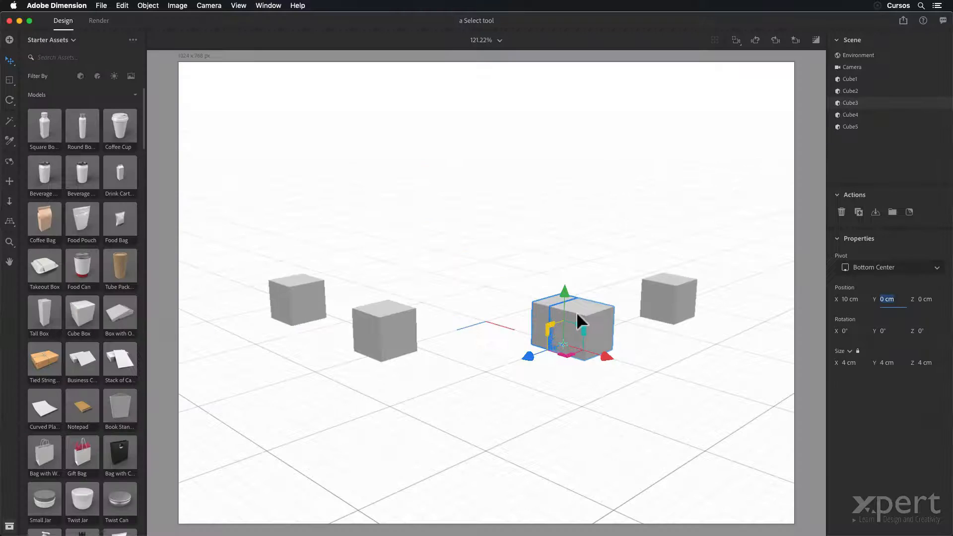
Step: Set Cube3's X position to -10 cm
{"action": "left_click", "coordinate": [847, 299]}
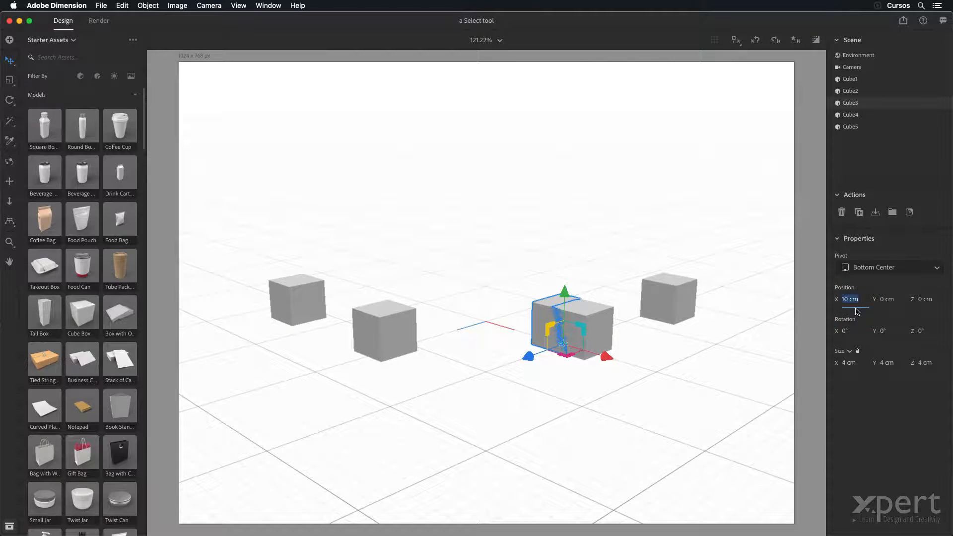
{"action": "type", "text": "-10"}
{"action": "key", "text": "Tab"}
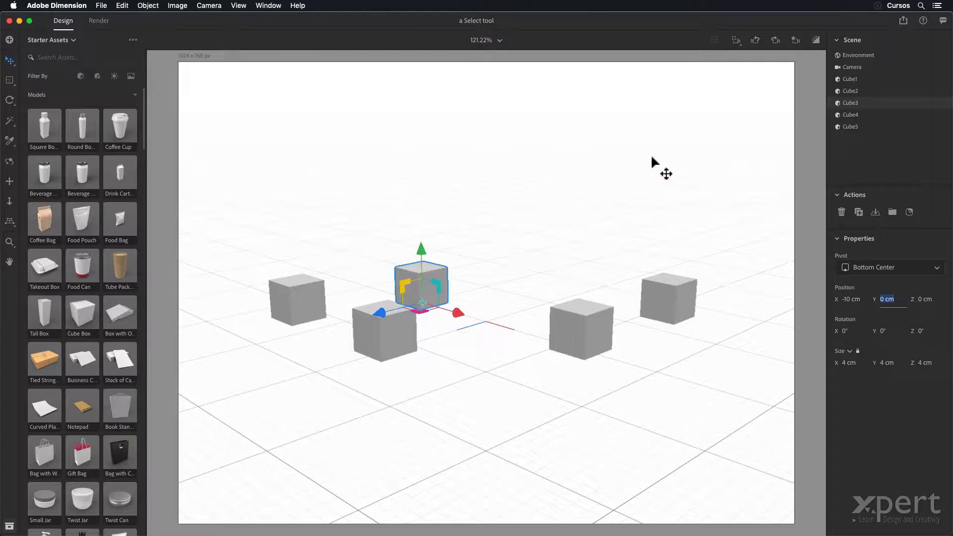
Step: Try a Y rotation of 0° for the camera, and restore the previous camera view
{"action": "left_click", "coordinate": [878, 71]}
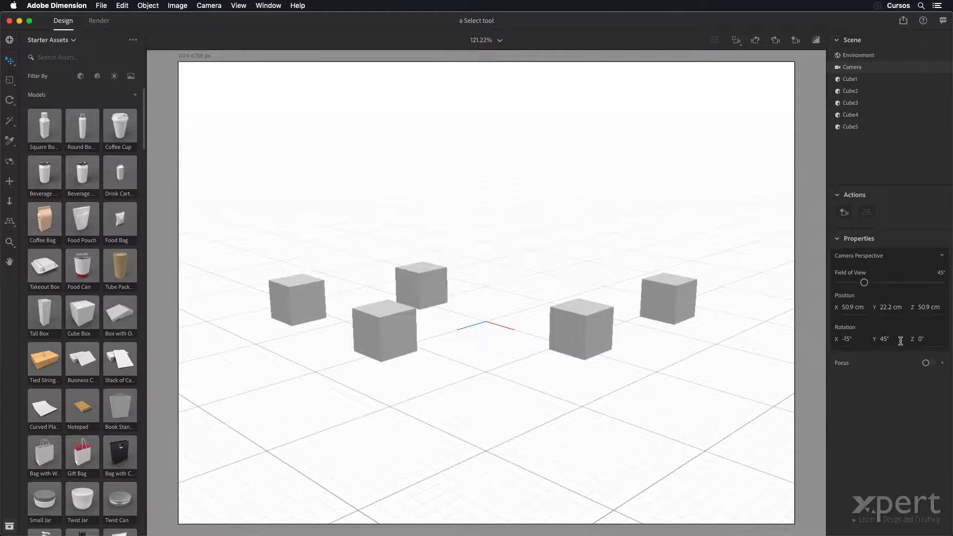
{"action": "left_click", "coordinate": [873, 338]}
{"action": "left_click", "coordinate": [889, 338]}
{"action": "left_click", "coordinate": [909, 383]}
{"action": "key", "text": "BackSpace"}
{"action": "key", "text": "BackSpace"}
{"action": "type", "text": "0"}
{"action": "key", "text": "Tab"}
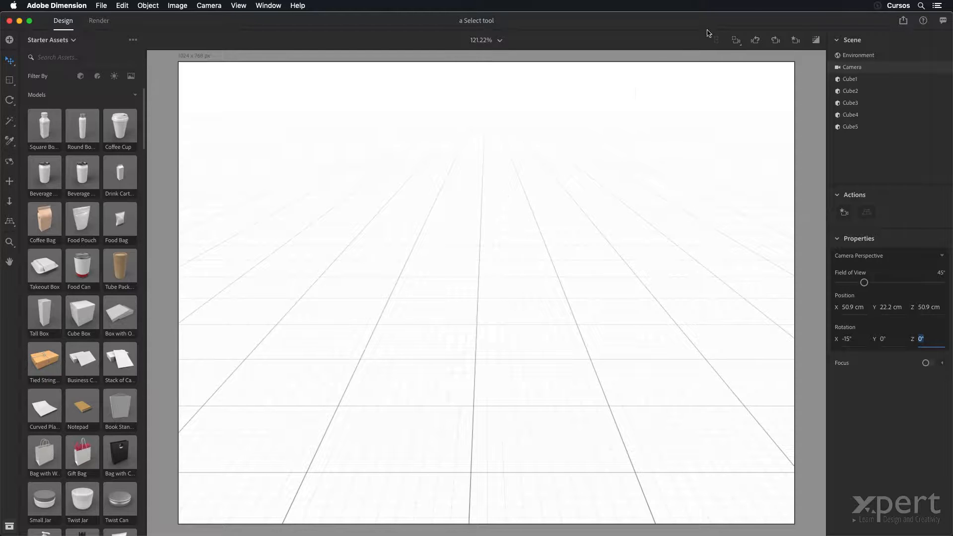
{"action": "left_click", "coordinate": [756, 40]}
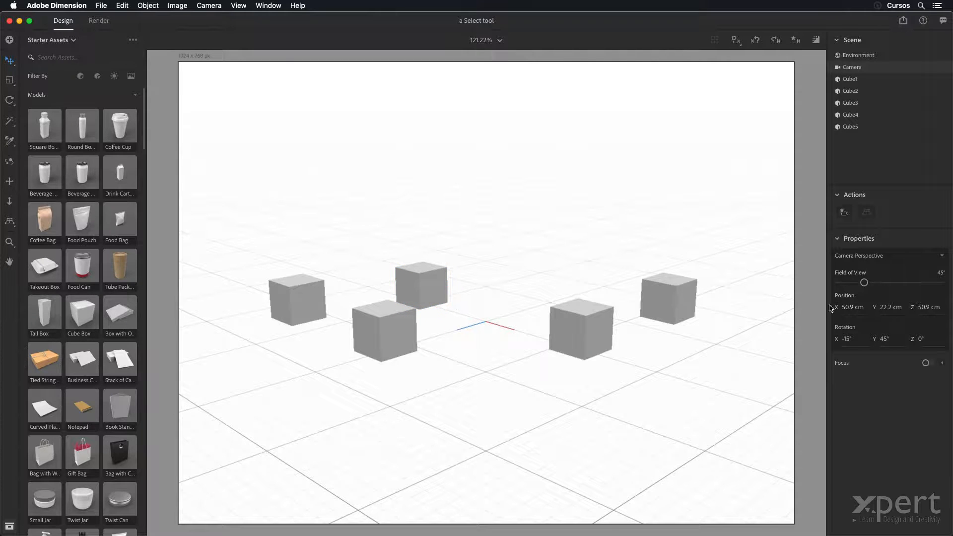
Step: Reselect Cube3 and set its X position to 0 cm
{"action": "mouse_move", "coordinate": [895, 357]}
{"action": "left_click", "coordinate": [438, 279]}
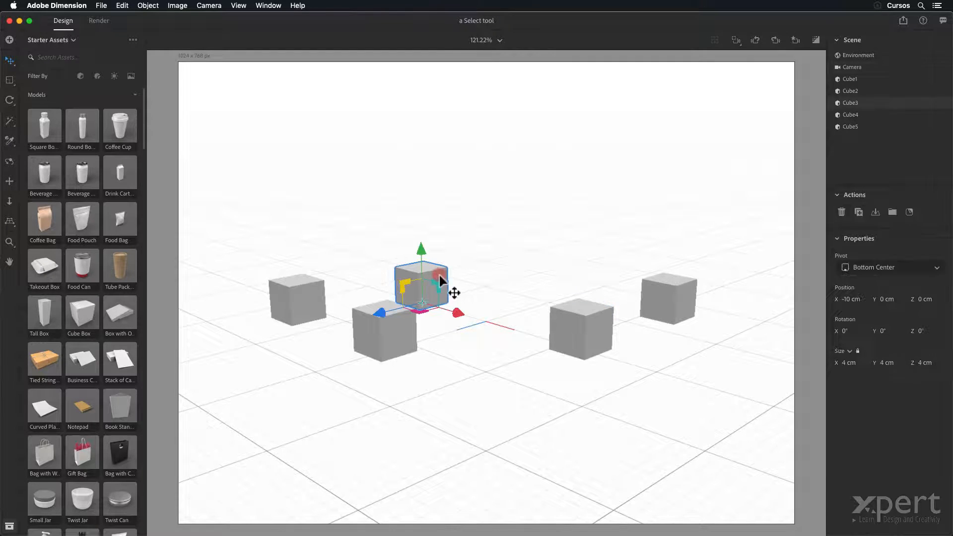
{"action": "left_click", "coordinate": [846, 300]}
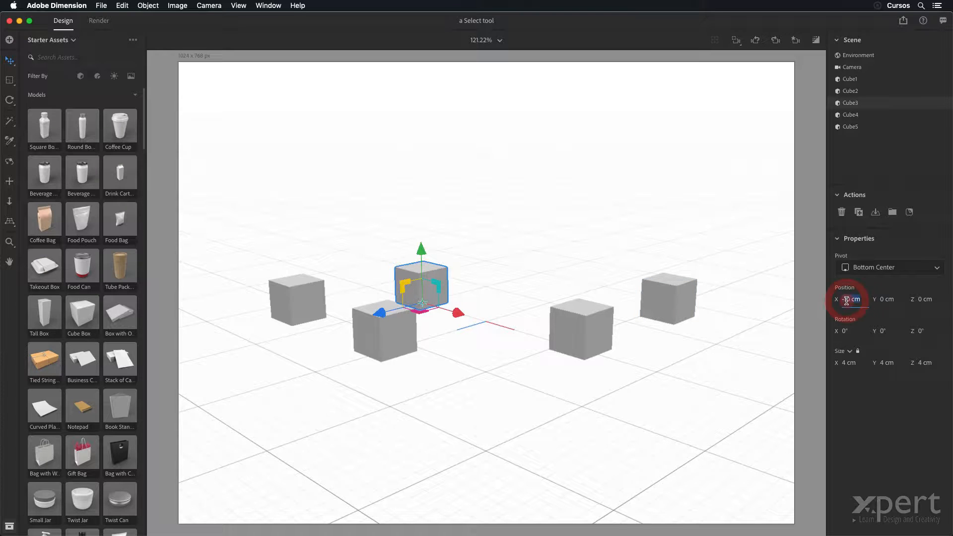
{"action": "type", "text": "0"}
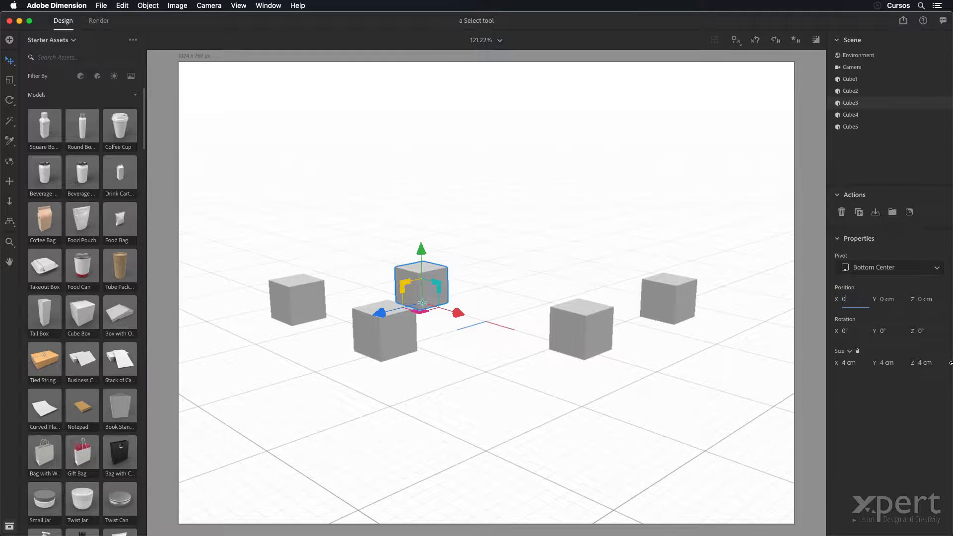
{"action": "key", "text": "Tab"}
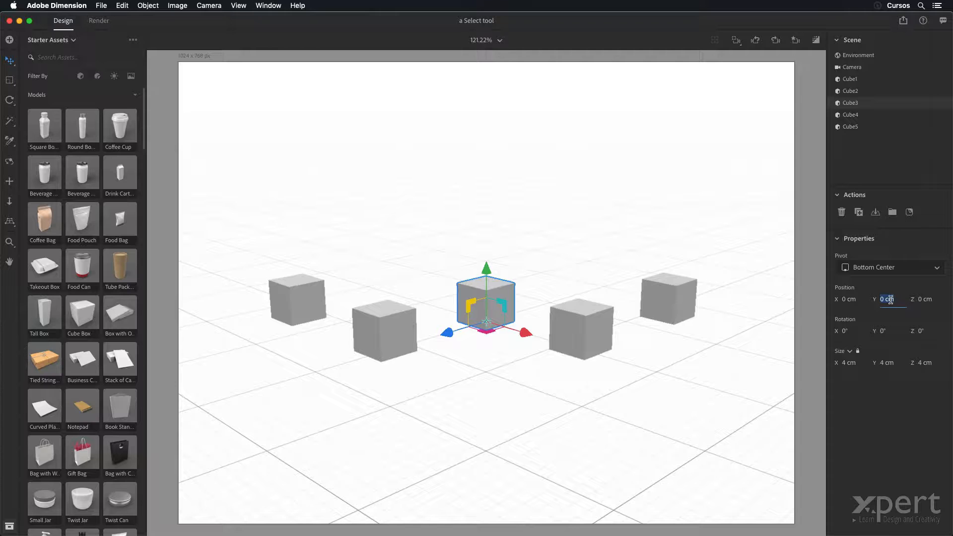
Step: Raise Cube3 to a Y position of 10 cm, and lower it to -3 cm
{"action": "type", "text": "10"}
{"action": "key", "text": "Tab"}
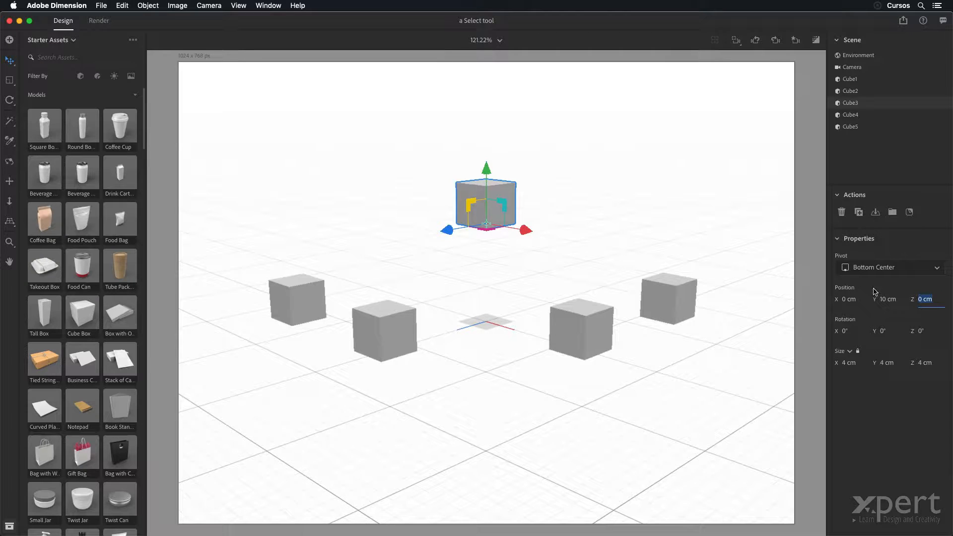
{"action": "left_click", "coordinate": [884, 299]}
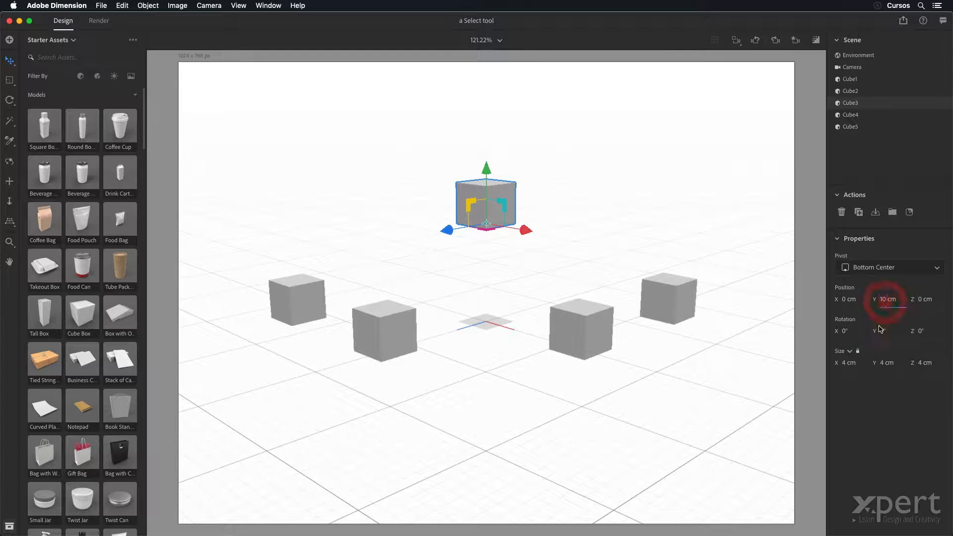
{"action": "key", "text": "BackSpace"}
{"action": "key", "text": "BackSpace"}
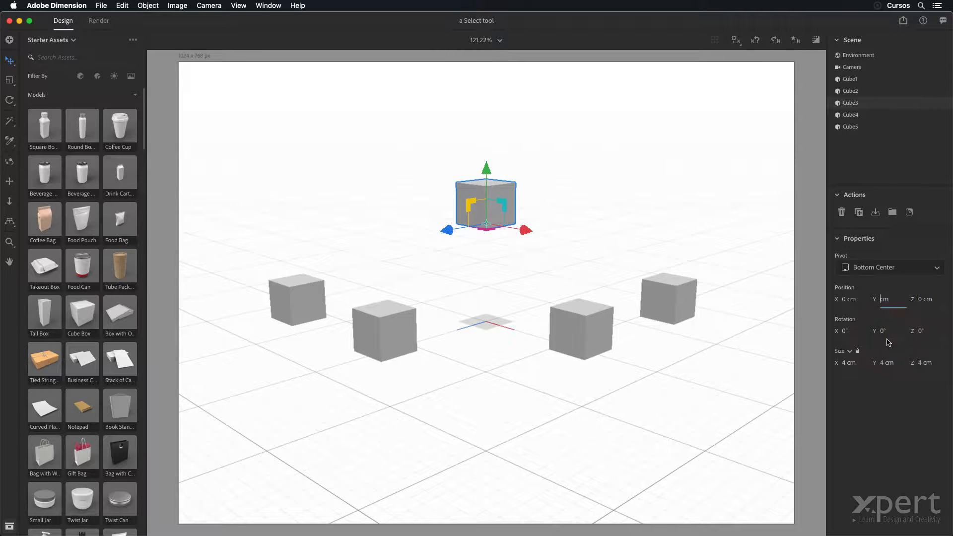
{"action": "type", "text": "-3"}
{"action": "key", "text": "Tab"}
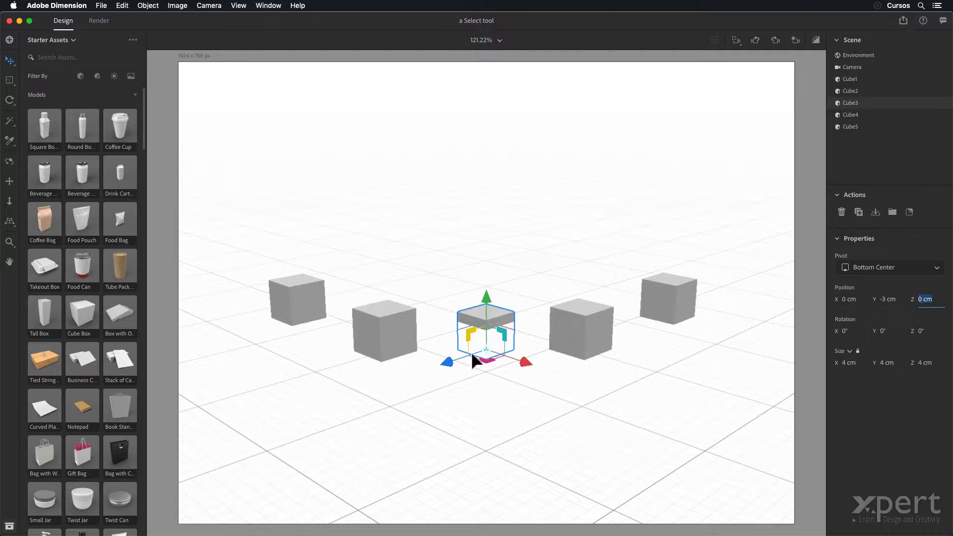
Step: Set Cube3's Y position to -10 cm, examine it from below the ground plane, and restore the camera view
{"action": "left_click", "coordinate": [880, 300]}
{"action": "left_click", "coordinate": [890, 365]}
{"action": "key", "text": "BackSpace"}
{"action": "type", "text": "10"}
{"action": "key", "text": "Tab"}
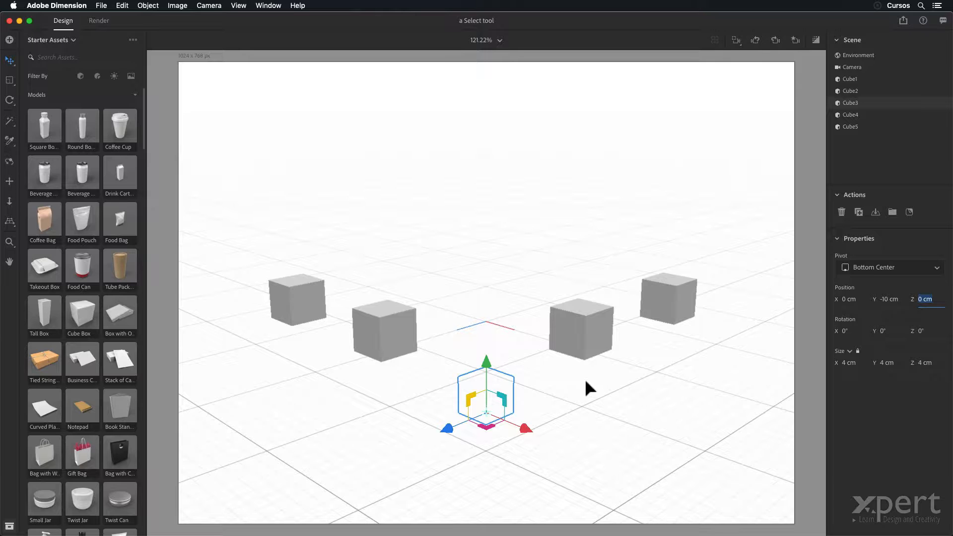
{"action": "right_click_drag", "start_coordinate": [585, 380], "coordinate": [586, 333]}
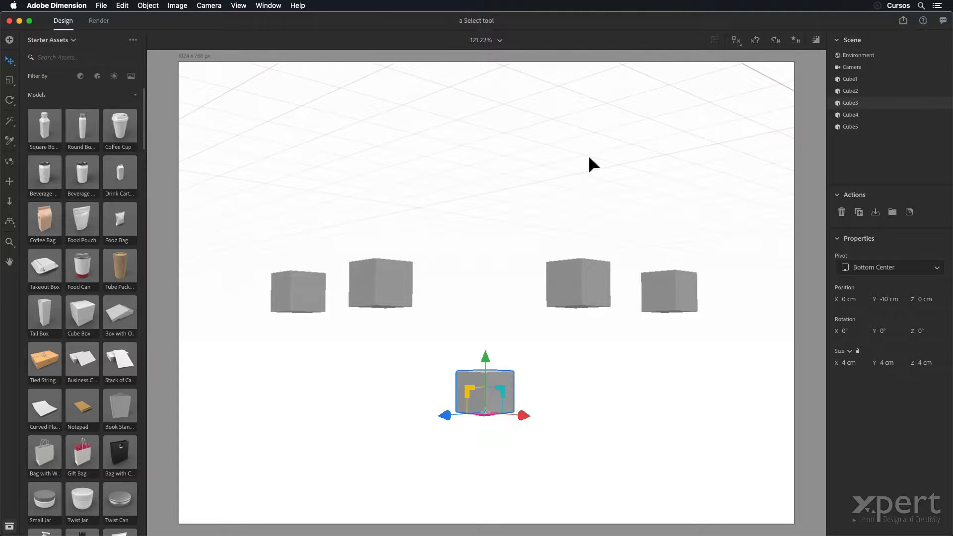
{"action": "left_click", "coordinate": [756, 43]}
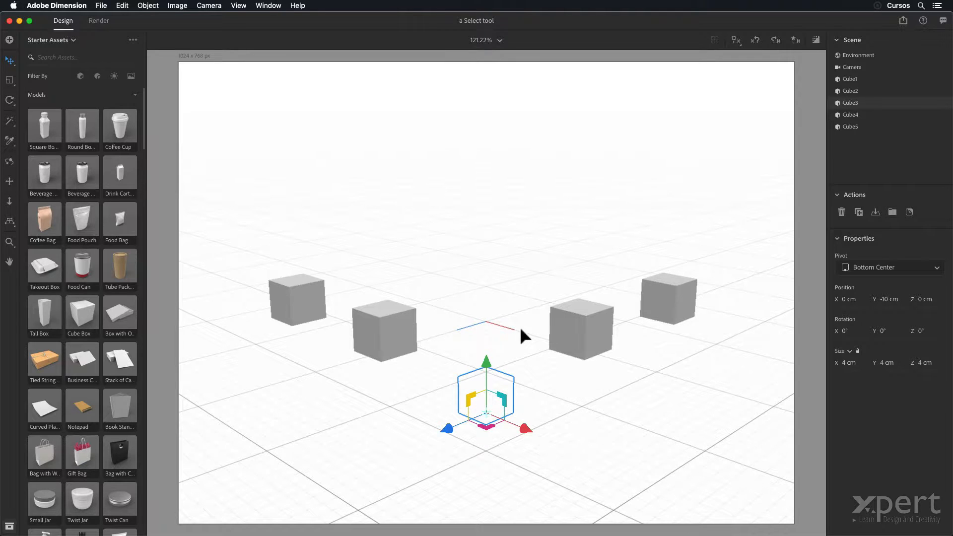
Step: Return Cube3 to ground level with a Y position of 0 cm
{"action": "left_click", "coordinate": [888, 299]}
{"action": "type", "text": "0"}
{"action": "key", "text": "Tab"}
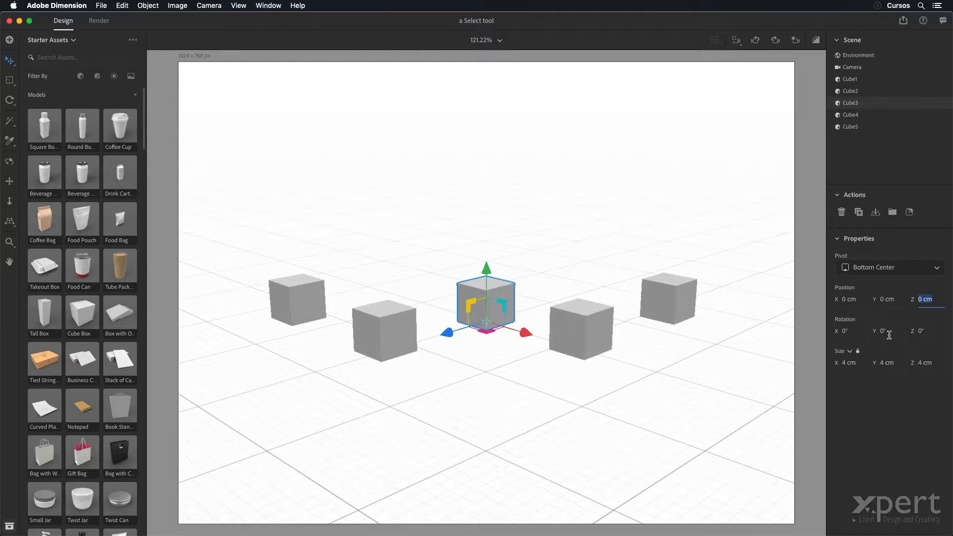
Step: Move Cube3 to a Z position of 10 cm, and to -10 cm
{"action": "type", "text": "10"}
{"action": "key", "text": "Tab"}
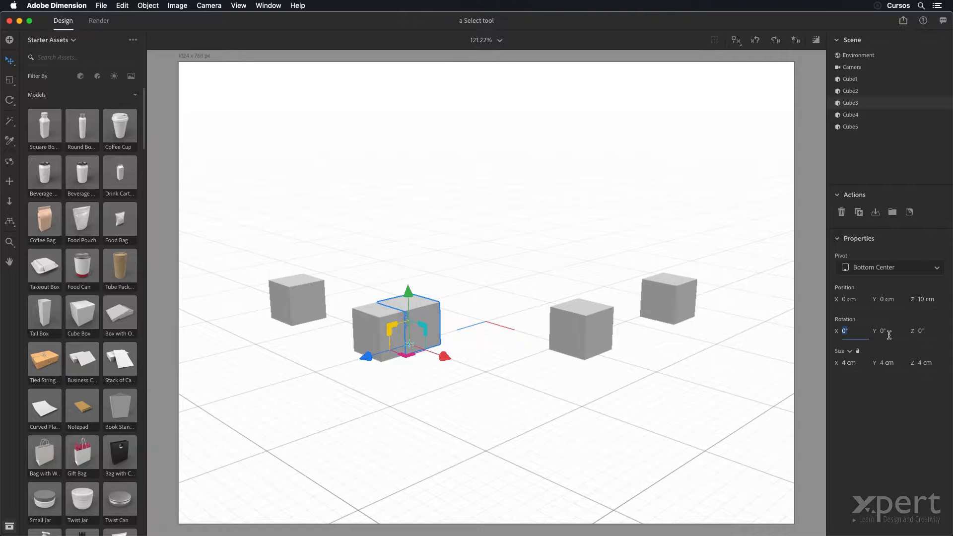
{"action": "left_click", "coordinate": [918, 309]}
{"action": "type", "text": "-10"}
{"action": "key", "text": "Tab"}
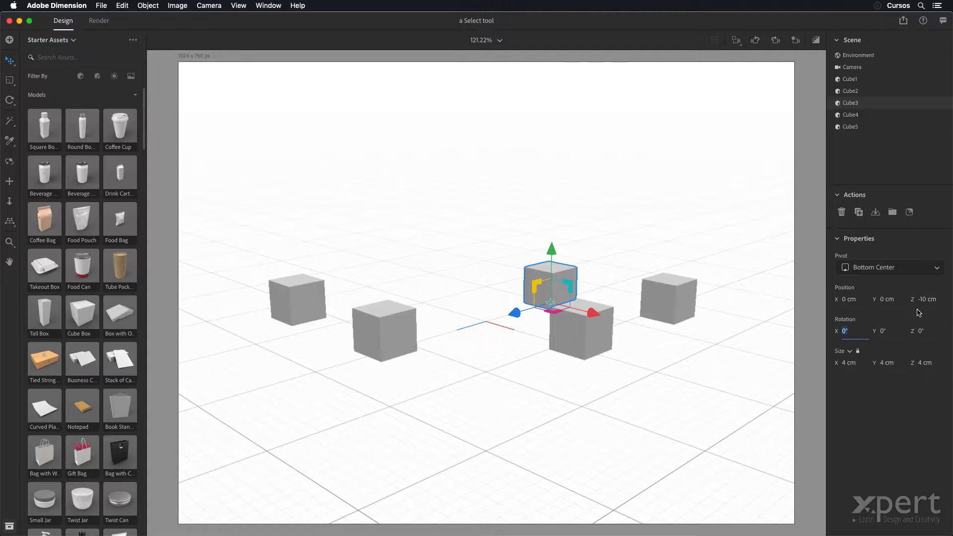
Step: Set Cube3's Z position to 0 cm
{"action": "left_click", "coordinate": [921, 300]}
{"action": "type", "text": "0"}
{"action": "key", "text": "Tab"}
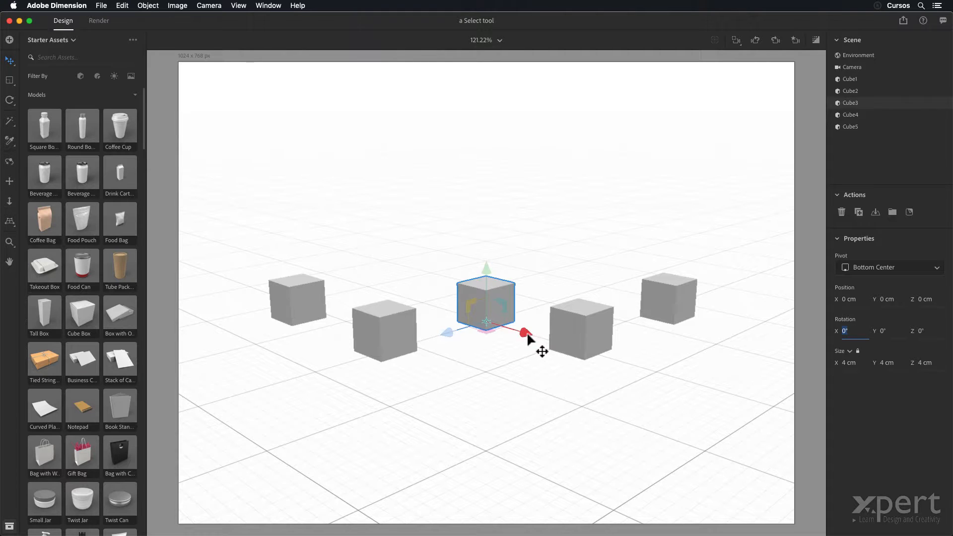
Step: Move Cube3 freehand along the X axis to about 21.5 cm, back to about -13.8 cm, and undo the move
{"action": "left_click_drag", "start_coordinate": [528, 338], "coordinate": [732, 406]}
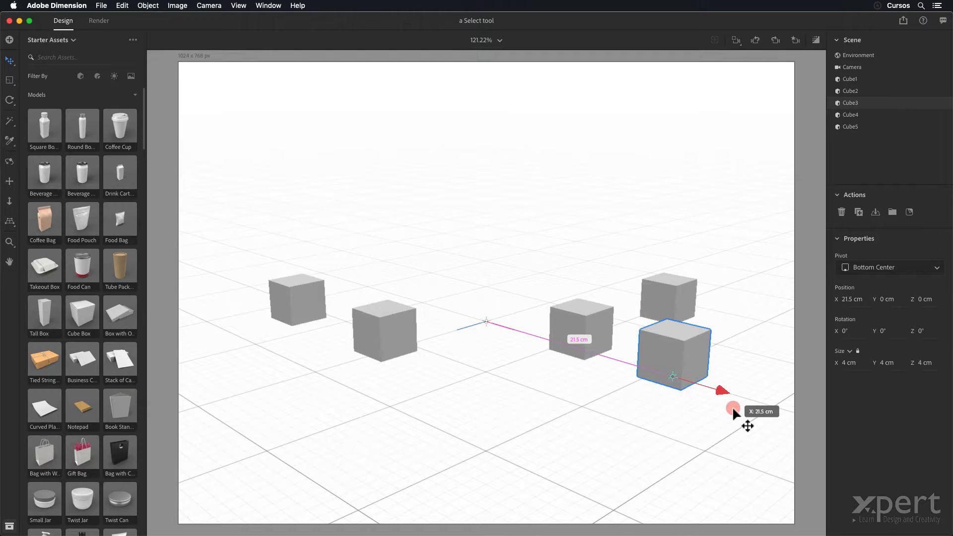
{"action": "left_click_drag", "start_coordinate": [732, 406], "coordinate": [432, 318]}
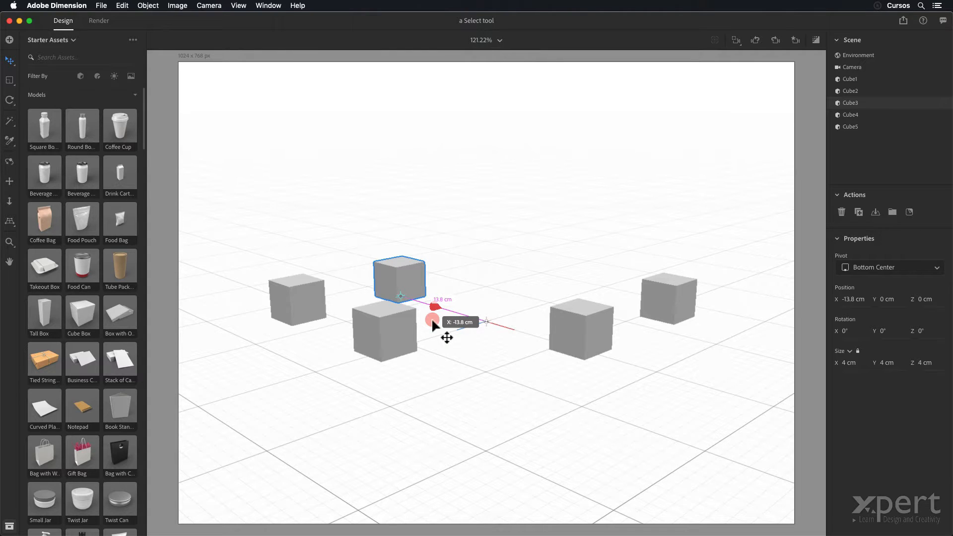
{"action": "left_click_drag", "start_coordinate": [432, 320], "coordinate": [432, 320]}
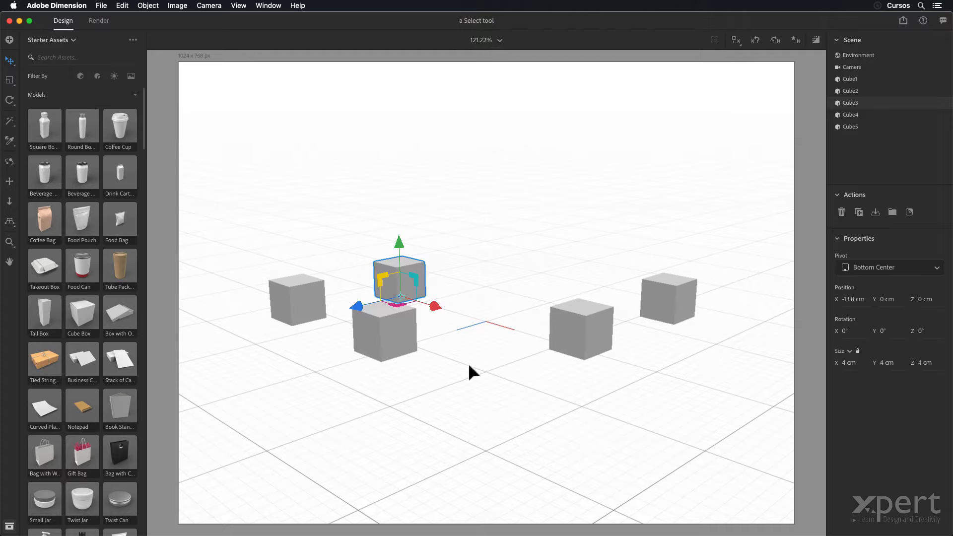
{"action": "key", "text": "super+z"}
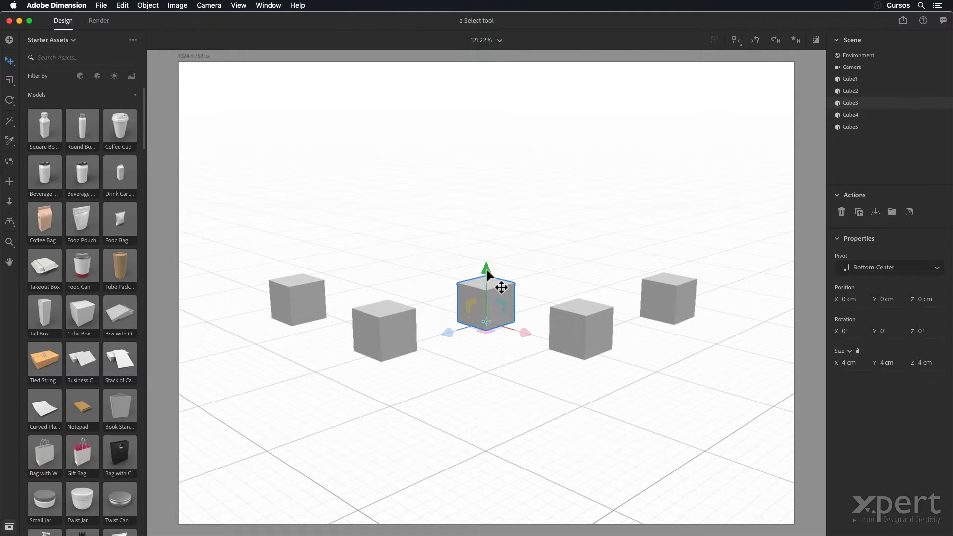
Step: Move Cube3 freehand along the Y axis to about -14.2 cm, and along the Z axis to about -39.6 cm, undoing each move
{"action": "left_click_drag", "start_coordinate": [487, 272], "coordinate": [482, 400]}
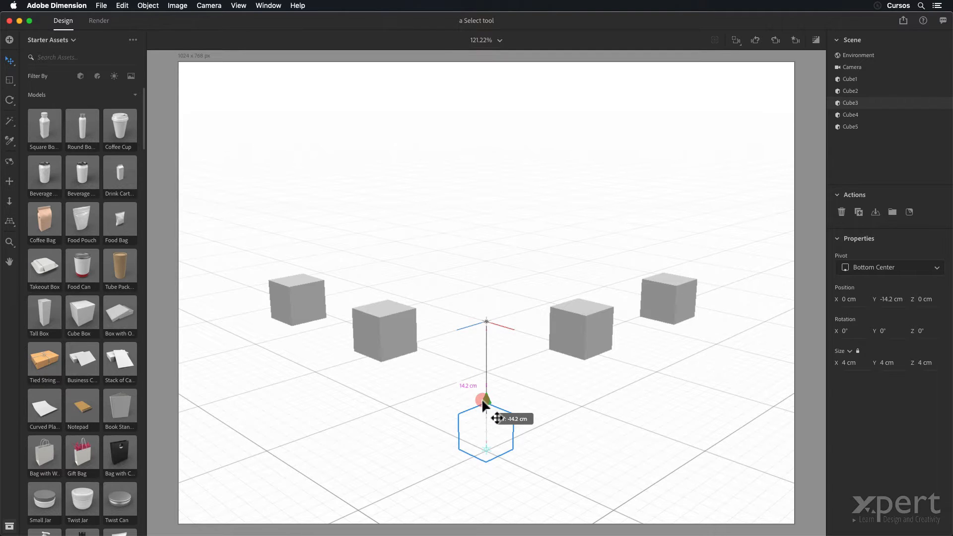
{"action": "left_click_drag", "start_coordinate": [481, 398], "coordinate": [481, 398]}
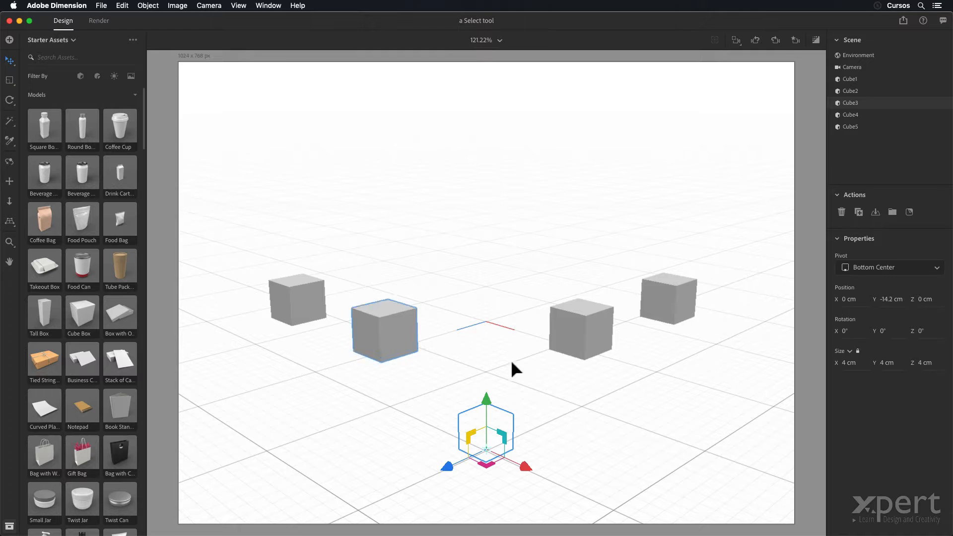
{"action": "key", "text": "super+z"}
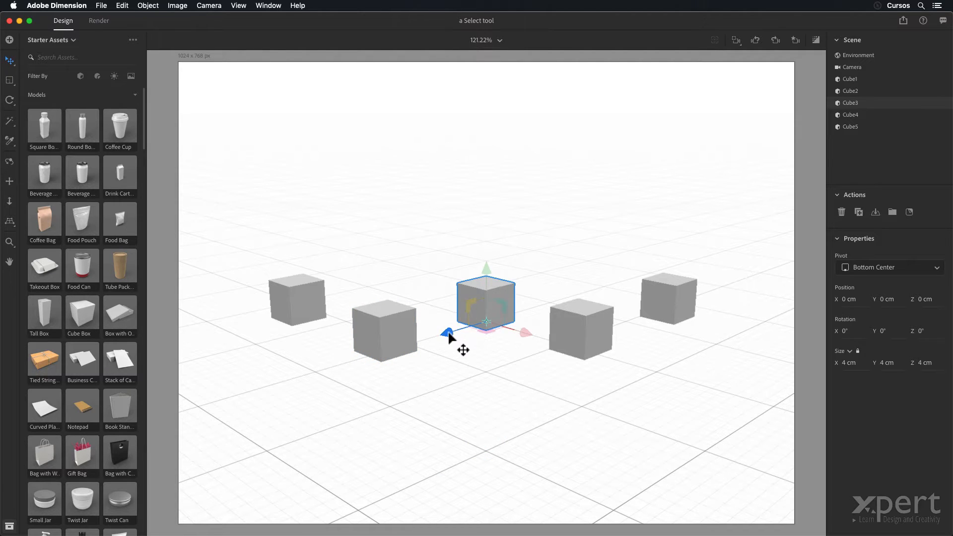
{"action": "left_click_drag", "start_coordinate": [449, 336], "coordinate": [666, 336]}
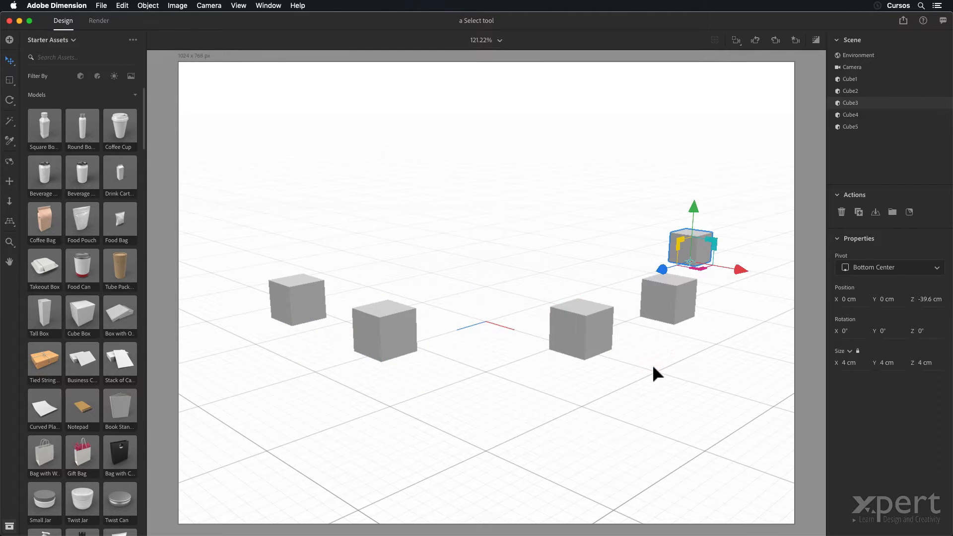
{"action": "key", "text": "super+z"}
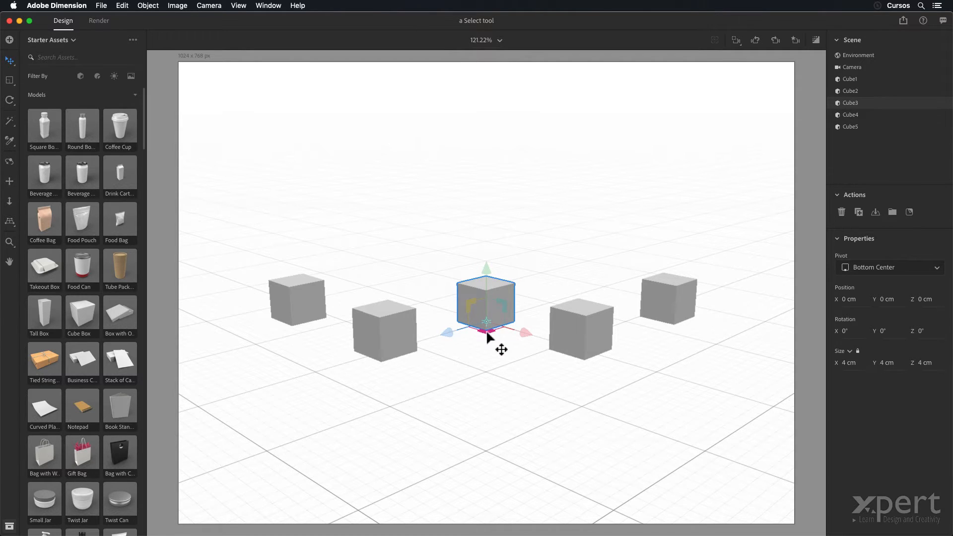
Step: Move Cube3 freehand across the XZ ground plane to about X 19.4 cm and Z 15.1 cm, and undo the move
{"action": "left_click_drag", "start_coordinate": [487, 330], "coordinate": [533, 450]}
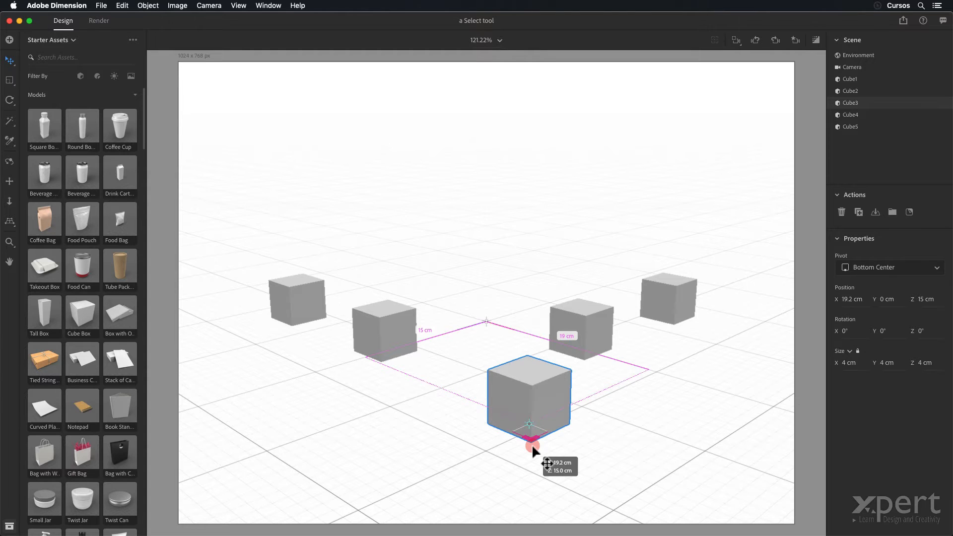
{"action": "left_click_drag", "start_coordinate": [532, 443], "coordinate": [533, 445]}
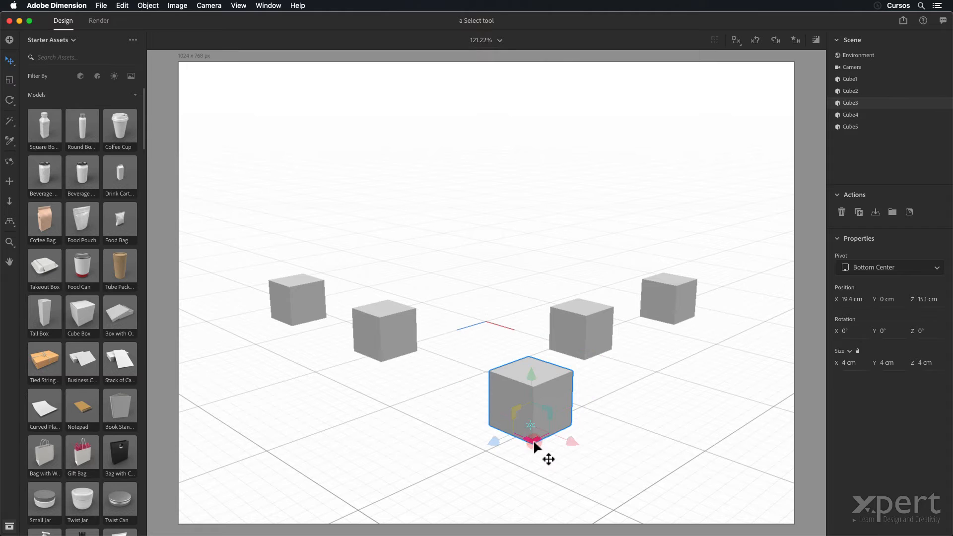
{"action": "key", "text": "super+z"}
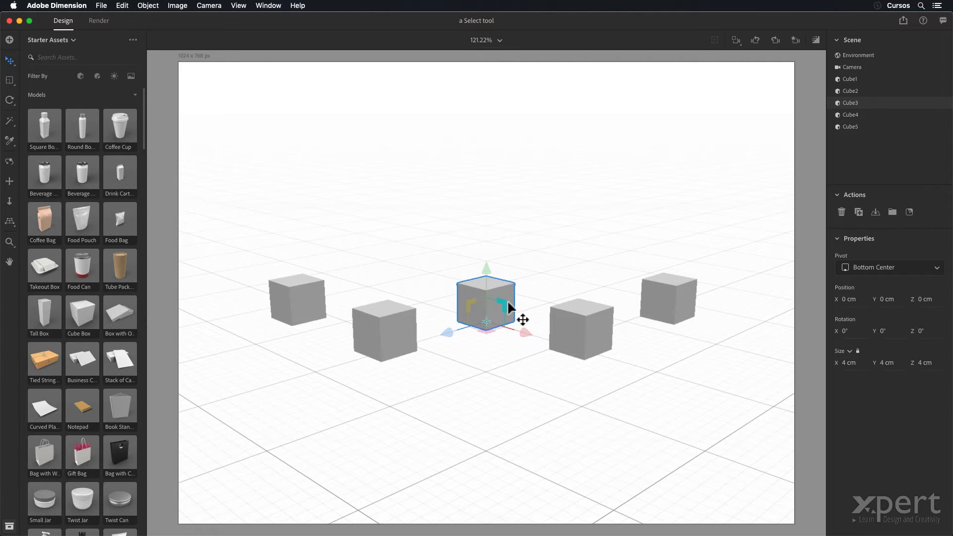
Step: Move Cube3 within the XY plane to about 13.6, 10.7 cm, and within the YZ plane to about 8.7, 17.9 cm, undoing each move
{"action": "left_click_drag", "start_coordinate": [504, 303], "coordinate": [624, 210]}
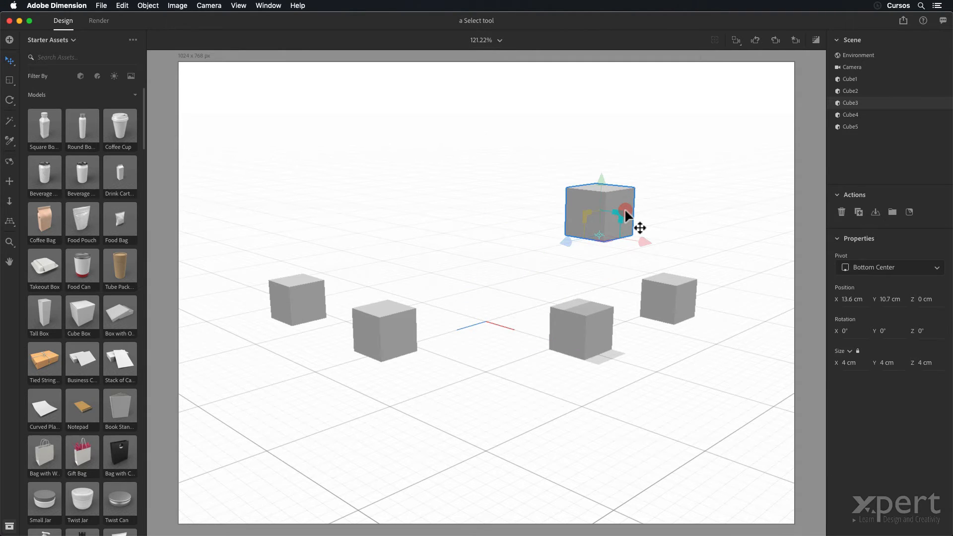
{"action": "key", "text": "super+z"}
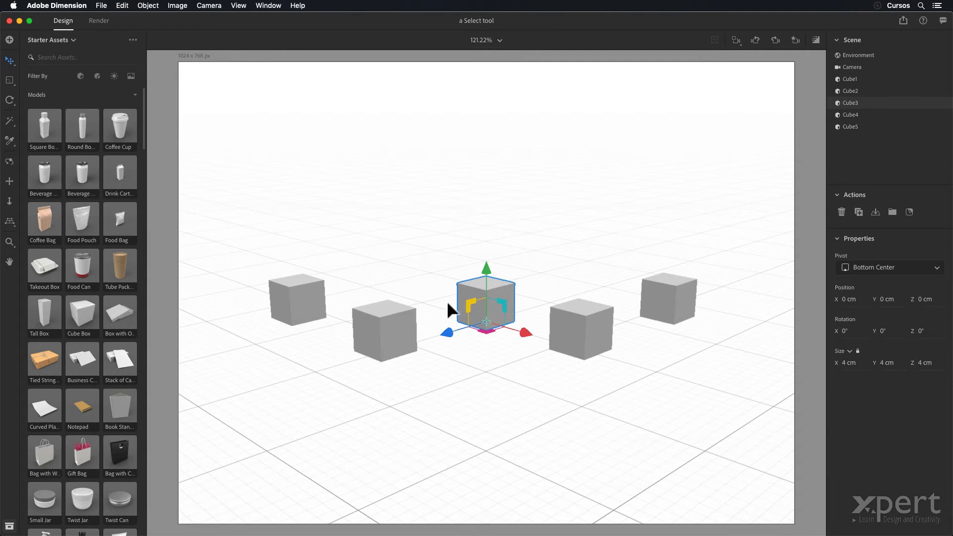
{"action": "left_click_drag", "start_coordinate": [470, 304], "coordinate": [304, 241]}
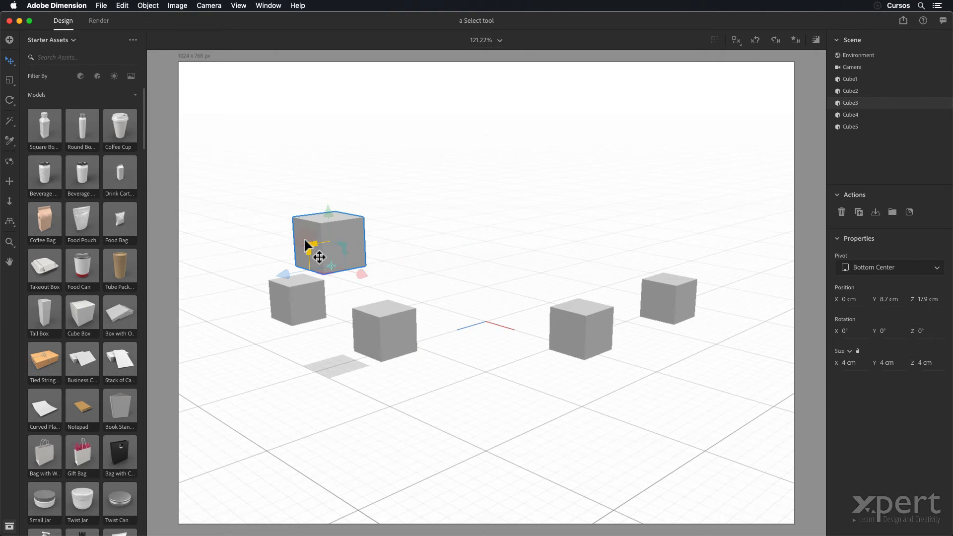
{"action": "key", "text": "super+z"}
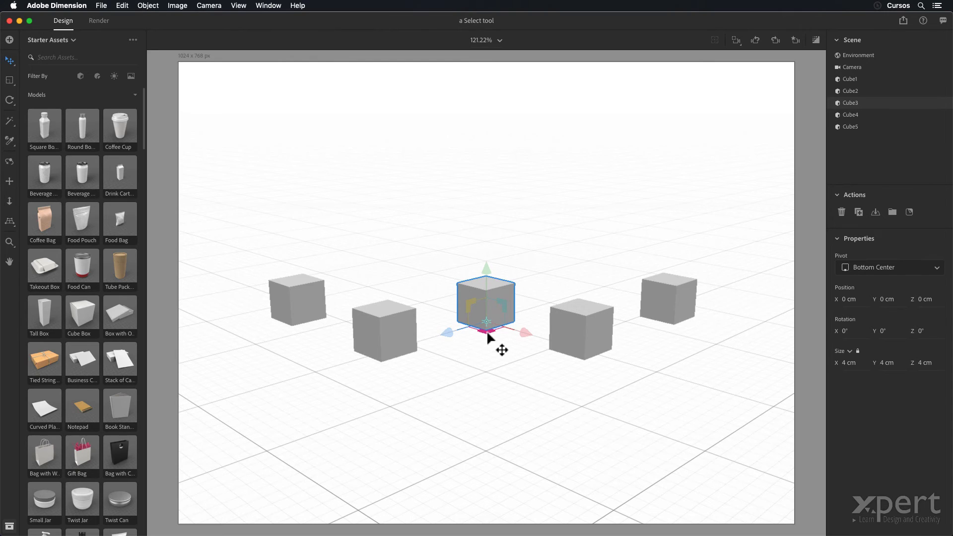
Step: Move Cube3 freehand across the XZ ground plane to about X 23.3 cm and Z 12.5 cm, and undo the move
{"action": "left_click_drag", "start_coordinate": [488, 337], "coordinate": [607, 454]}
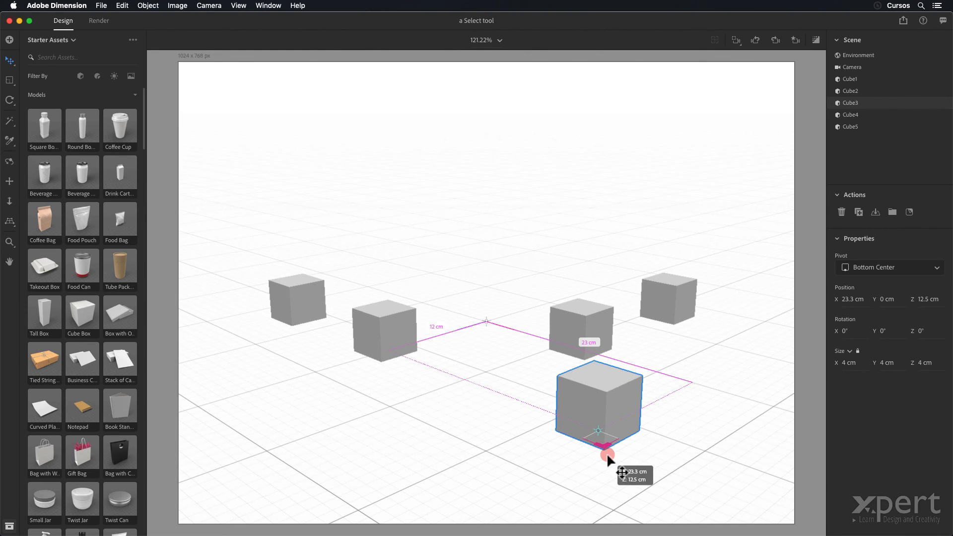
{"action": "left_click_drag", "start_coordinate": [608, 455], "coordinate": [608, 456]}
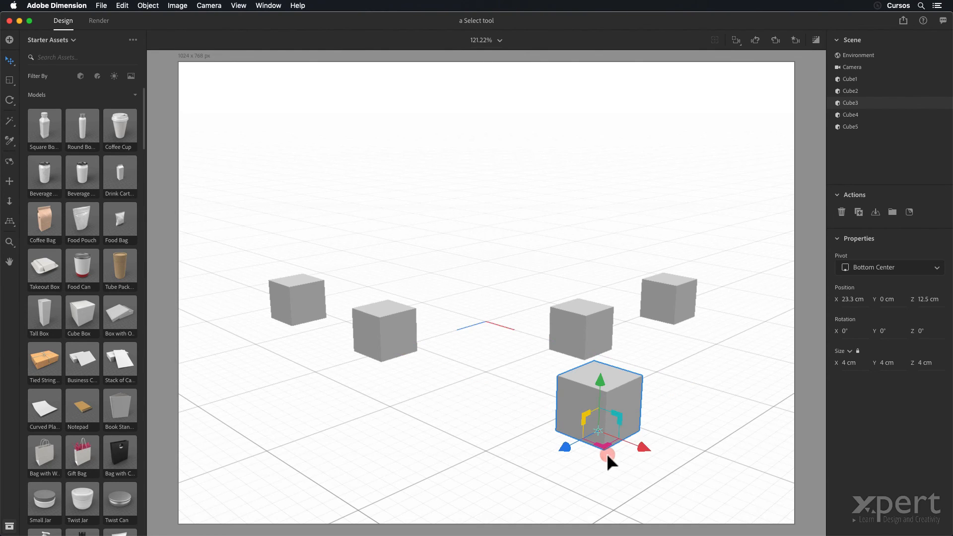
{"action": "key", "text": "super+z"}
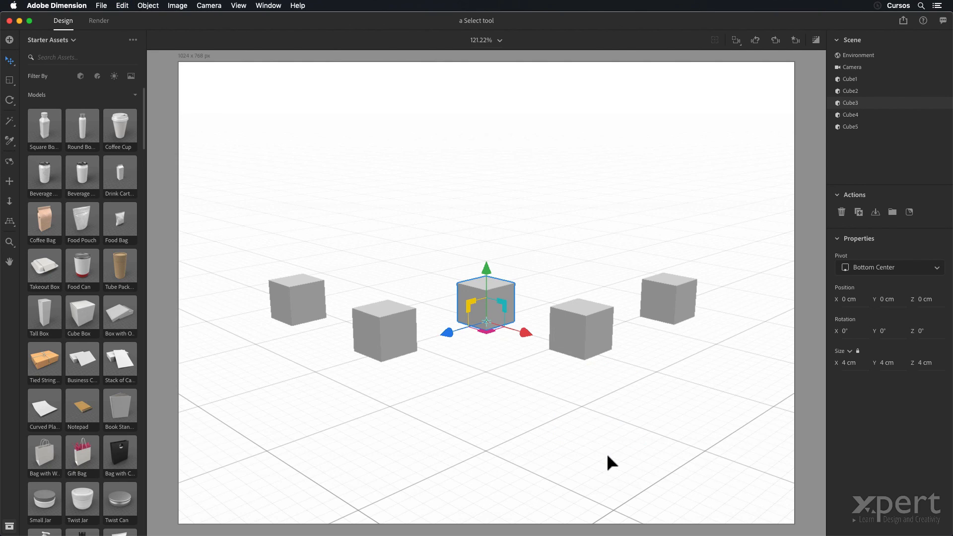